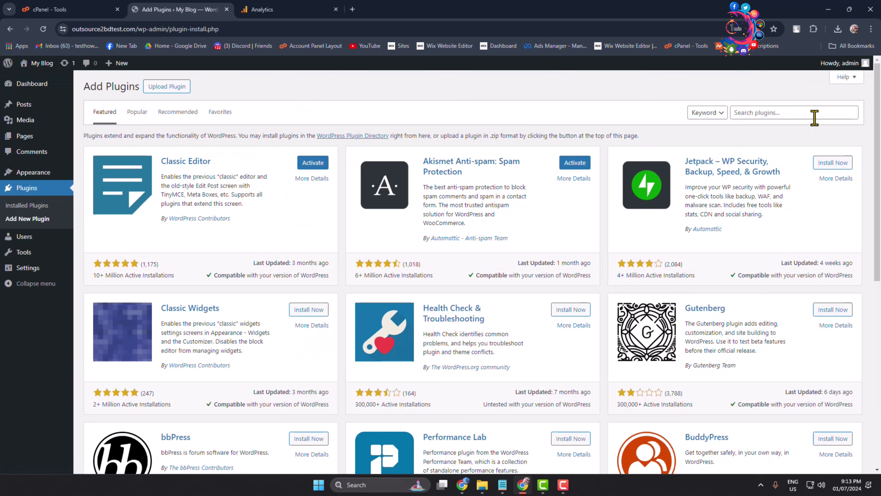
Search the plugin directory for "site kit" and activate the Site Kit by Google plugin.
{"action": "left_click", "coordinate": [813, 114]}
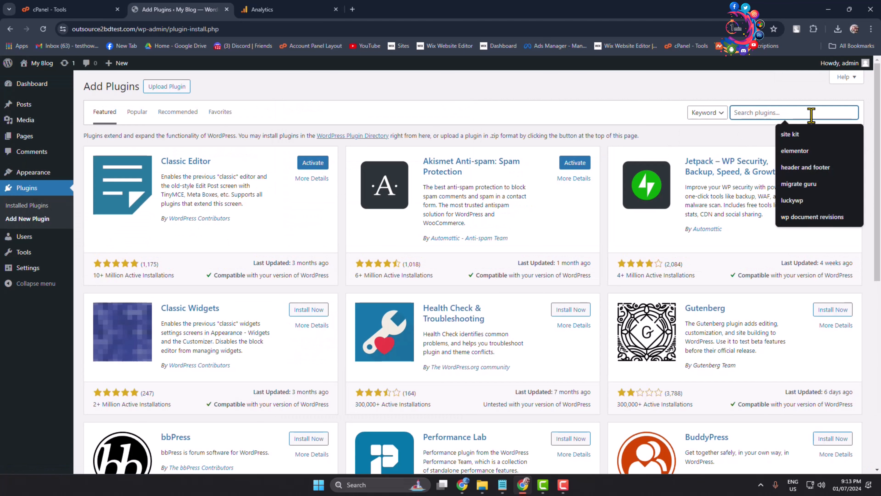
{"action": "type", "text": "site kit"}
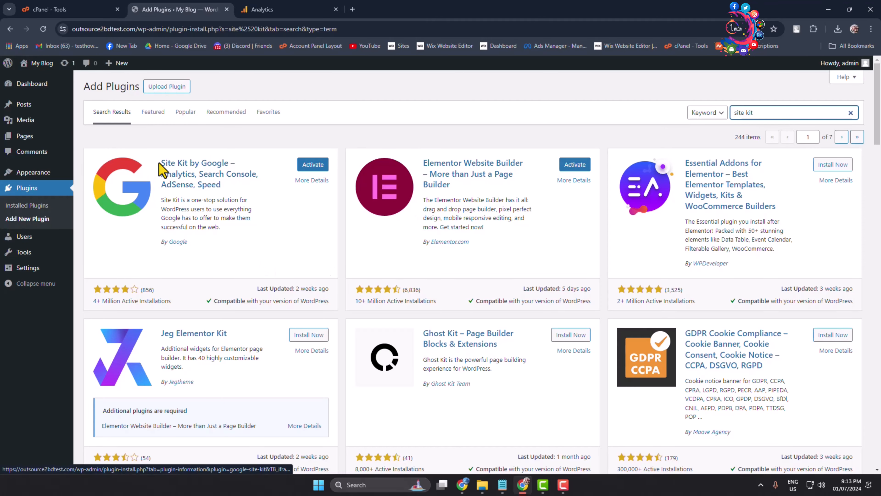
{"action": "left_click", "coordinate": [309, 168]}
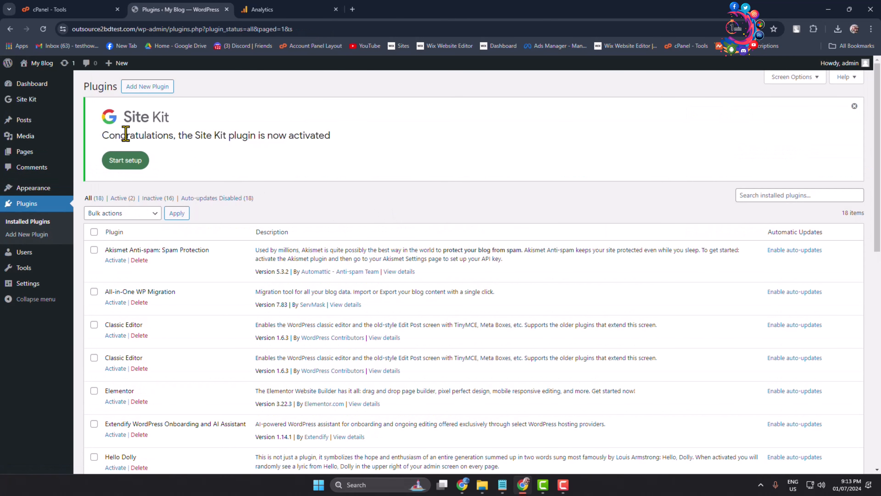
Start the Site Kit setup with Google Analytics connected as part of it and proceed to the Google sign-in.
{"action": "left_click", "coordinate": [123, 162]}
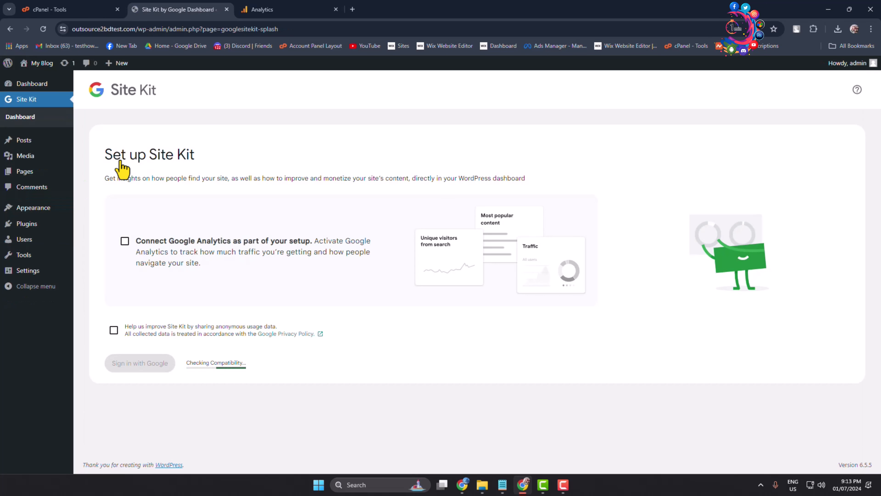
{"action": "left_click", "coordinate": [124, 243]}
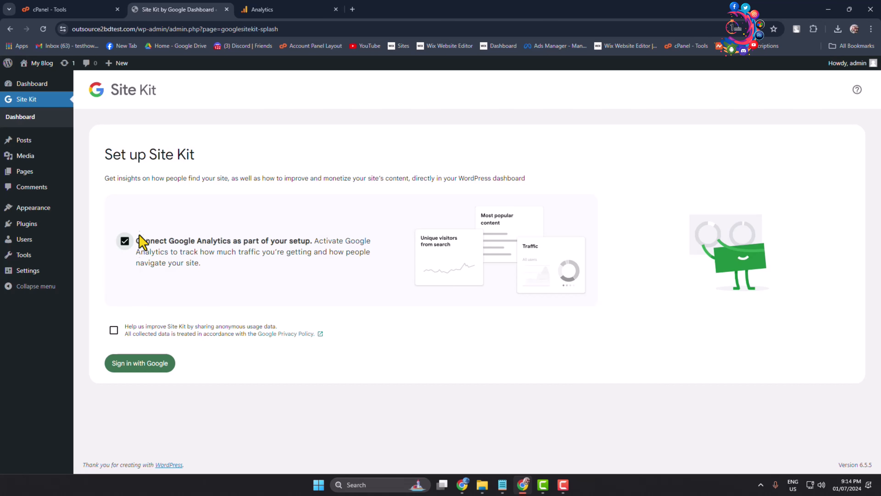
{"action": "left_click", "coordinate": [148, 367]}
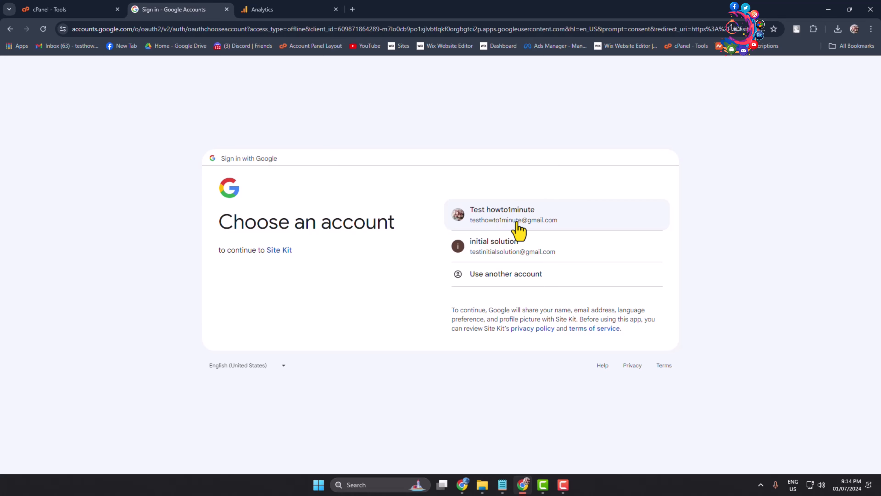
Sign in to Site Kit with the first listed Google account and grant it all the requested access permissions.
{"action": "left_click", "coordinate": [489, 213]}
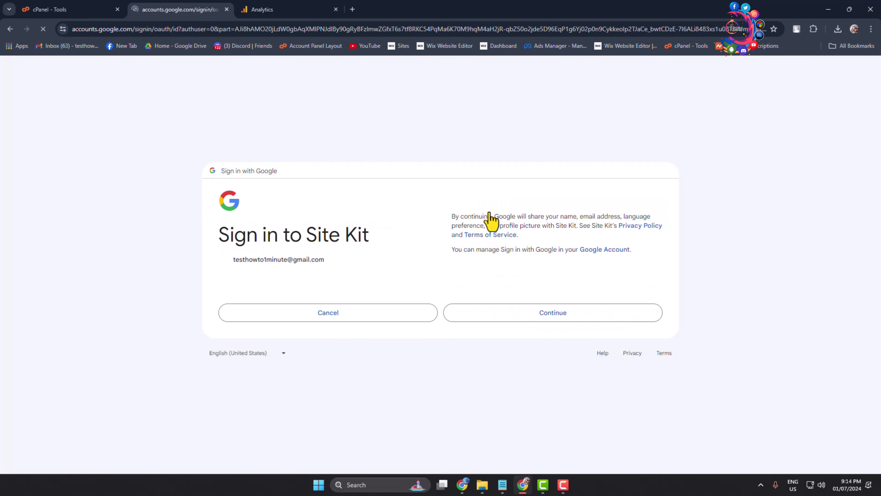
{"action": "left_click", "coordinate": [536, 316]}
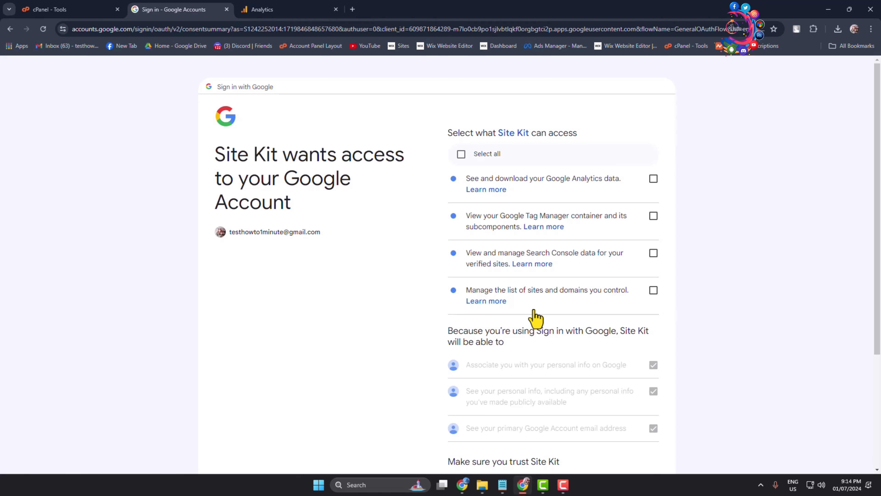
{"action": "left_click", "coordinate": [461, 155]}
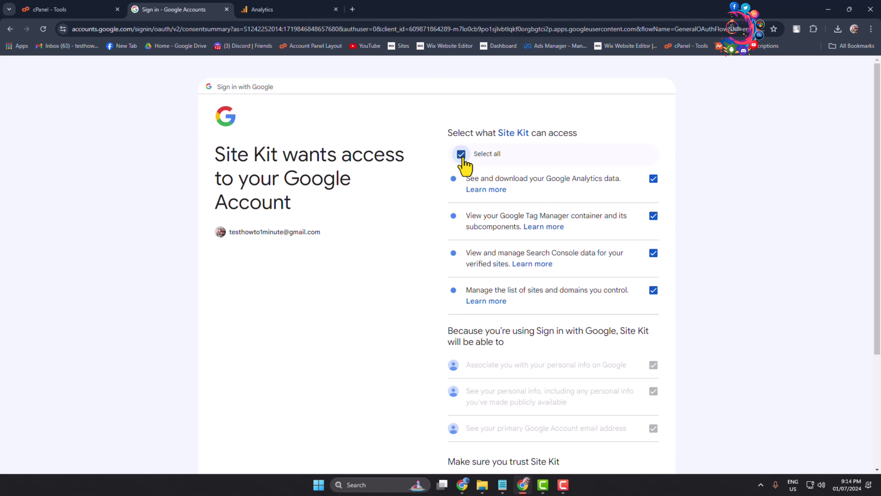
{"action": "scroll", "coordinate": [522, 240], "scroll_direction": "down", "scroll_amount": 5}
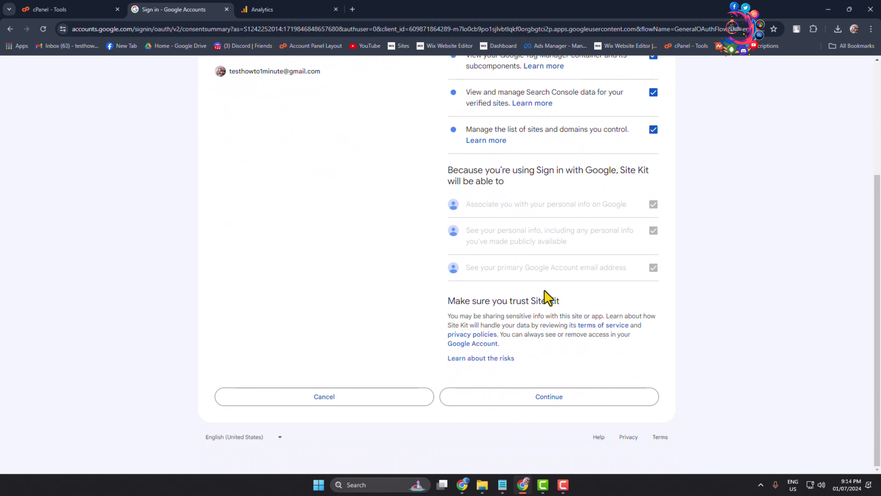
{"action": "left_click", "coordinate": [559, 408]}
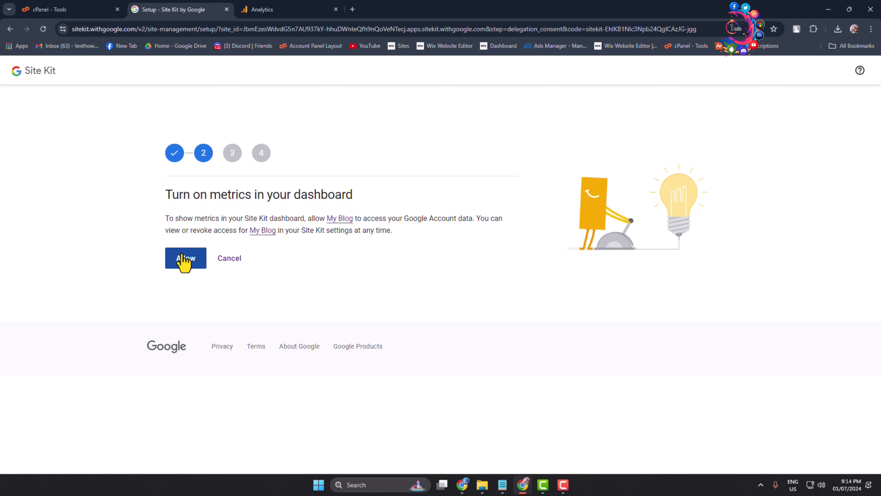
Allow My Blog to show metrics in the Site Kit dashboard and set up Search Console for the site.
{"action": "left_click", "coordinate": [187, 265]}
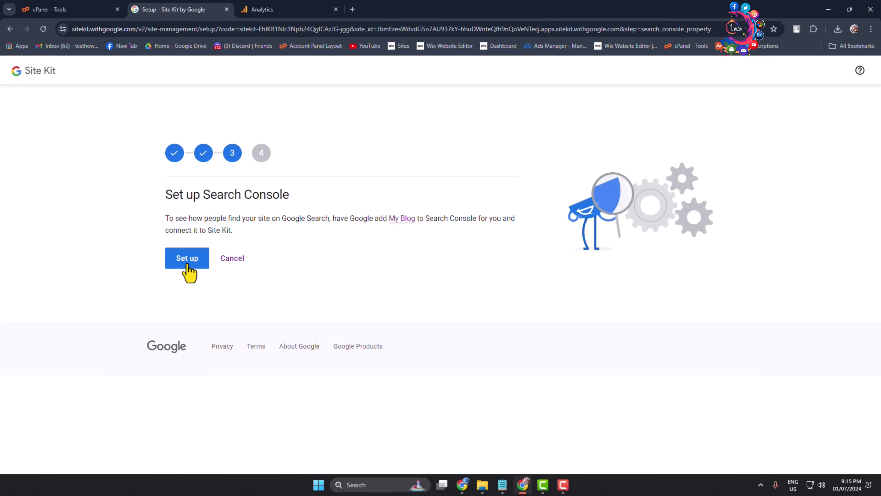
{"action": "left_click", "coordinate": [188, 258]}
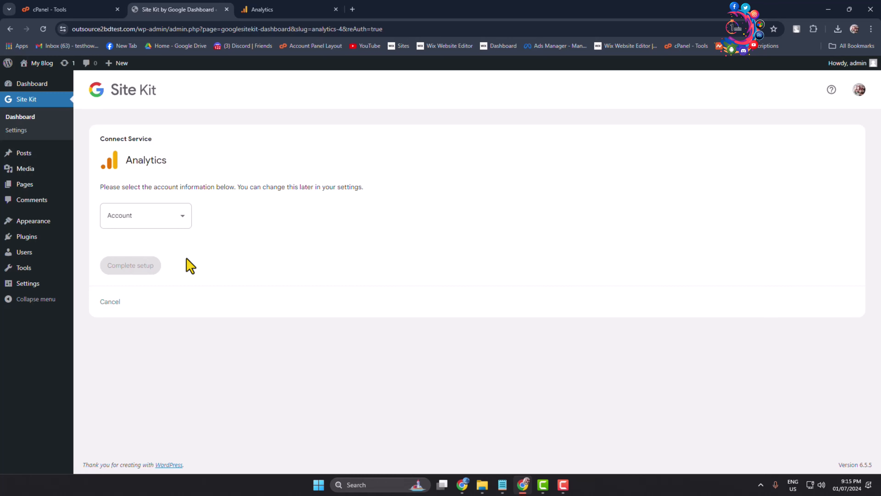
Connect Analytics to the howto1minute account and the Howto1minute property, keeping the "test" web data stream.
{"action": "left_click", "coordinate": [182, 226]}
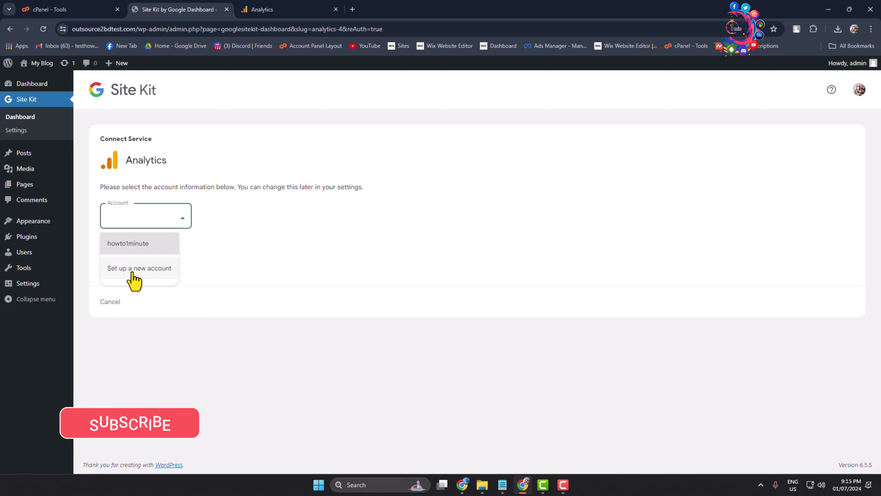
{"action": "left_click", "coordinate": [139, 247]}
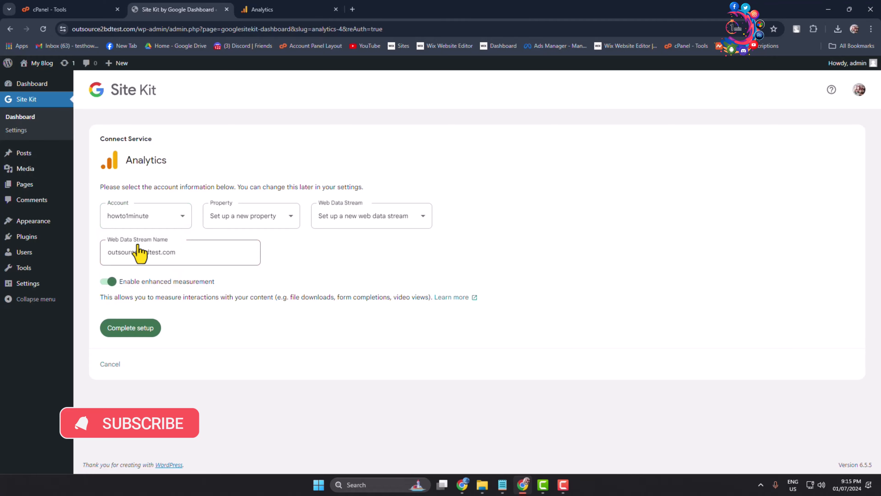
{"action": "left_click", "coordinate": [248, 226]}
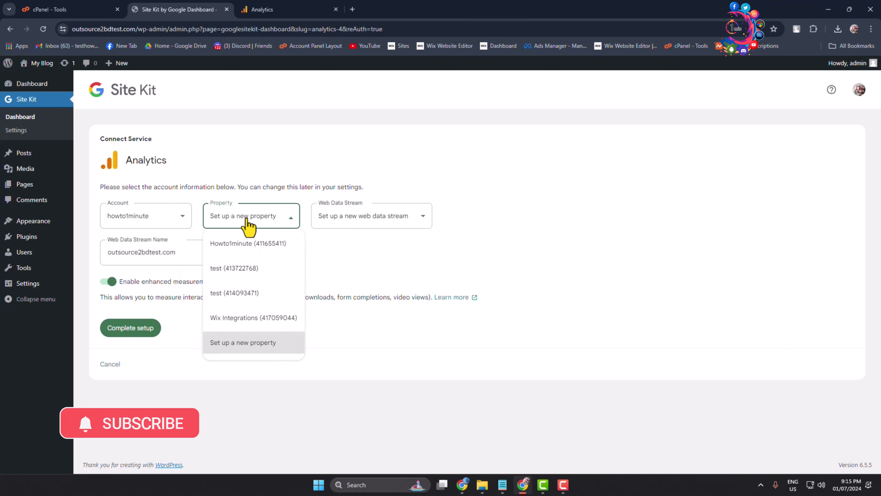
{"action": "left_click", "coordinate": [251, 249]}
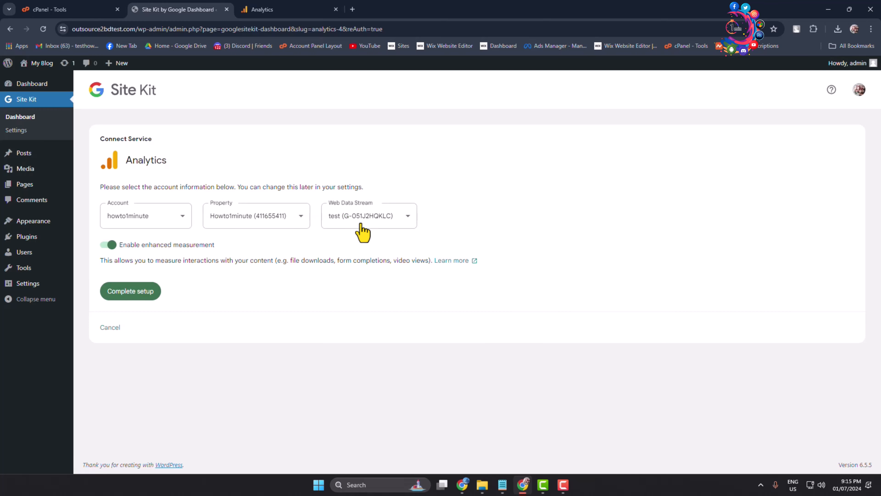
{"action": "left_click", "coordinate": [372, 223]}
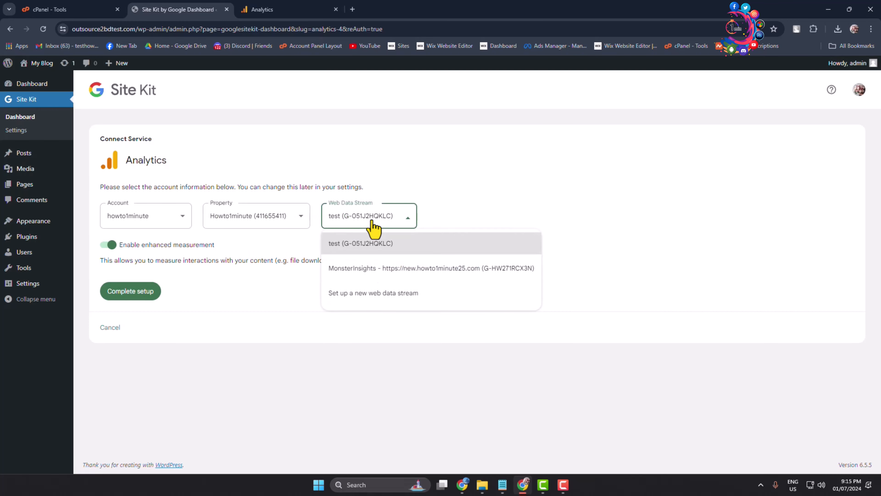
{"action": "left_click", "coordinate": [372, 223]}
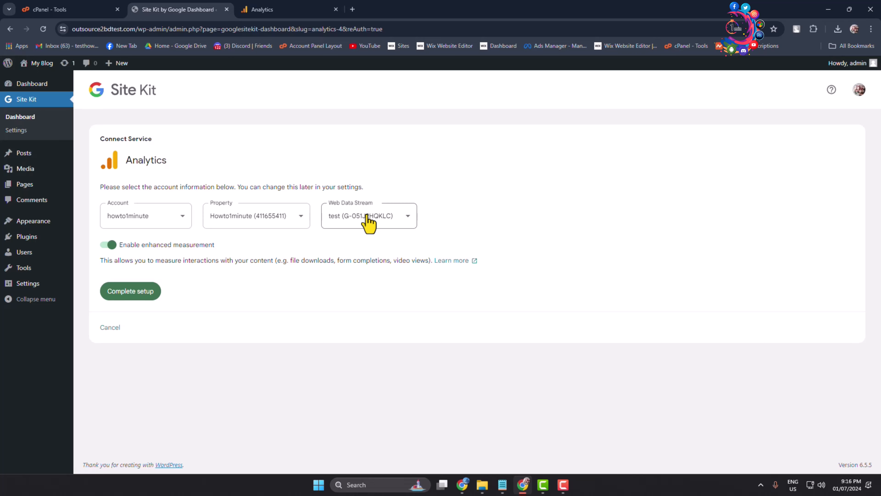
{"action": "left_click", "coordinate": [382, 226]}
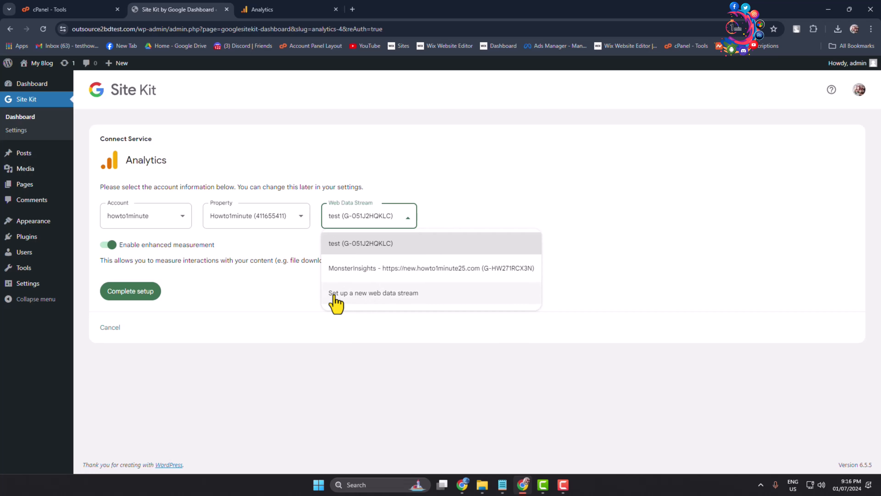
{"action": "left_click", "coordinate": [335, 323]}
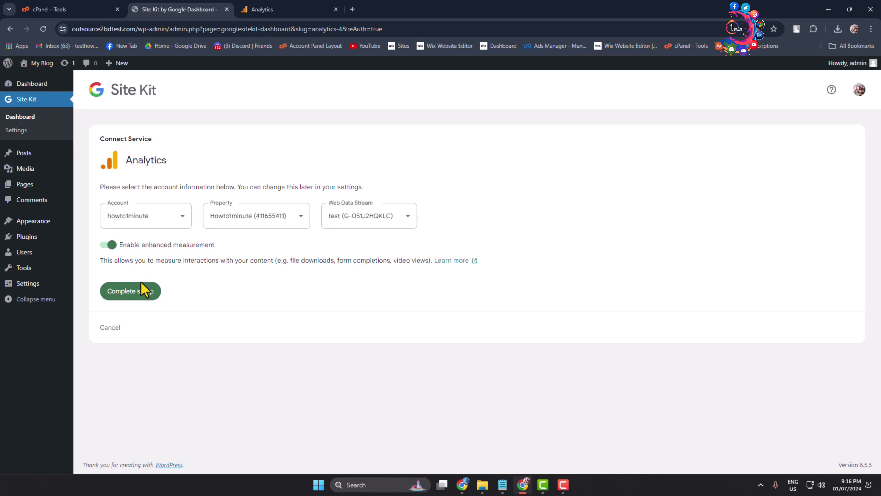
Complete the Analytics setup, granting Site Kit the additional permission to edit Google Analytics with the same Google account, and acknowledge the completion notice.
{"action": "left_click", "coordinate": [135, 293]}
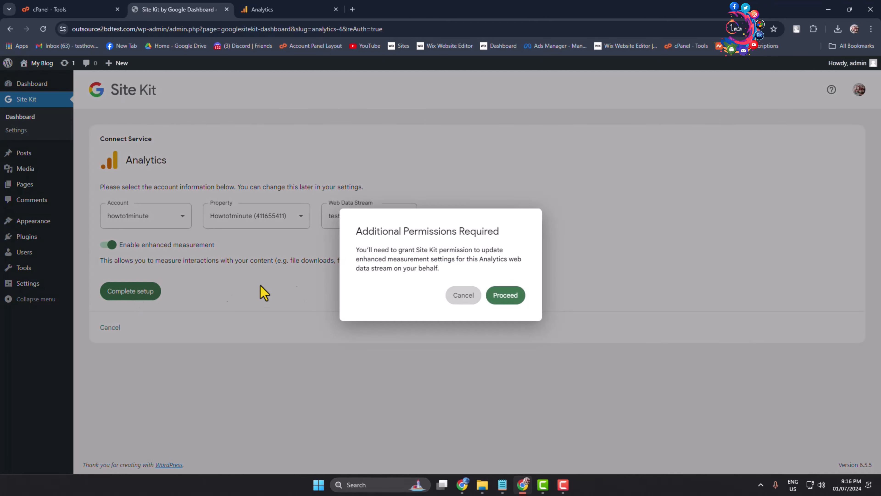
{"action": "left_click", "coordinate": [506, 295]}
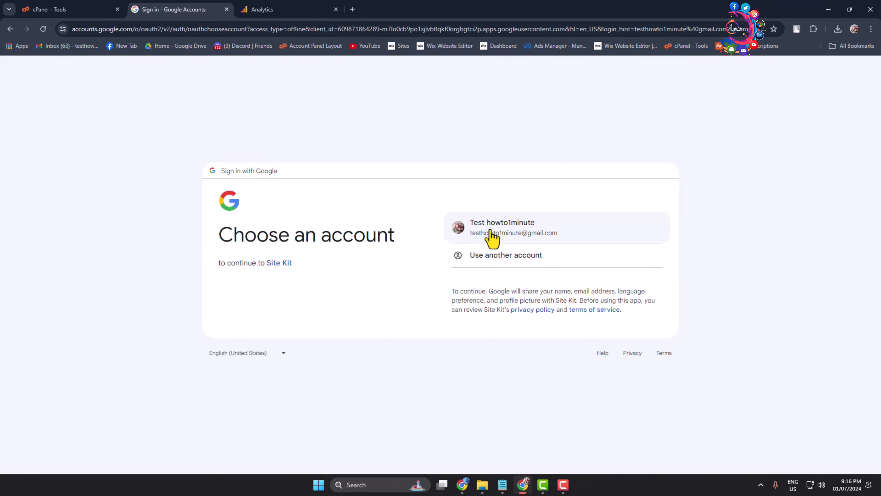
{"action": "left_click", "coordinate": [491, 230]}
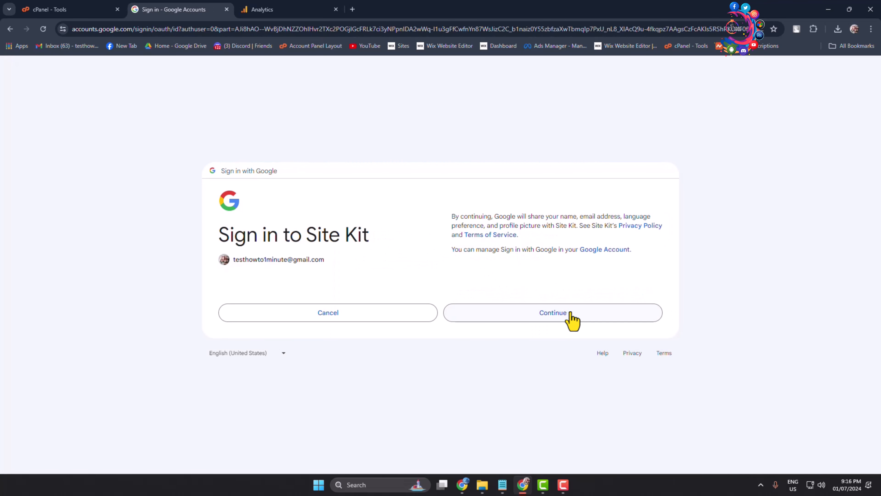
{"action": "left_click", "coordinate": [571, 319]}
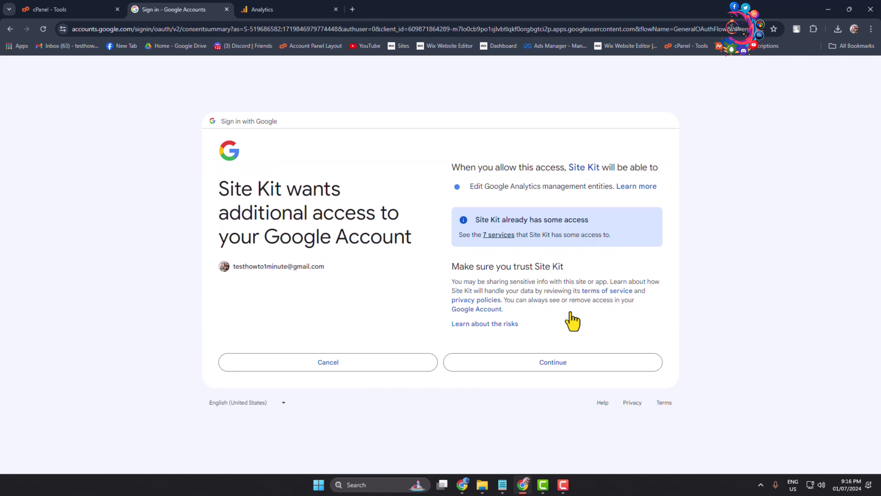
{"action": "left_click", "coordinate": [558, 364]}
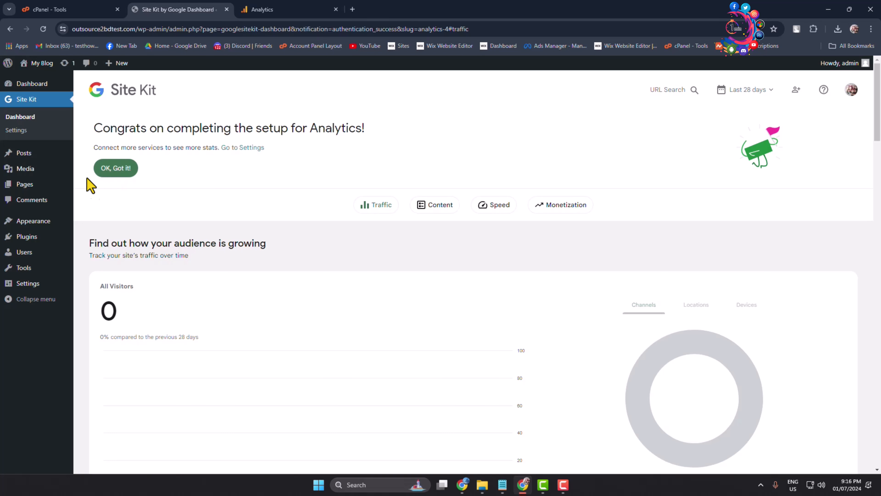
{"action": "left_click", "coordinate": [118, 174]}
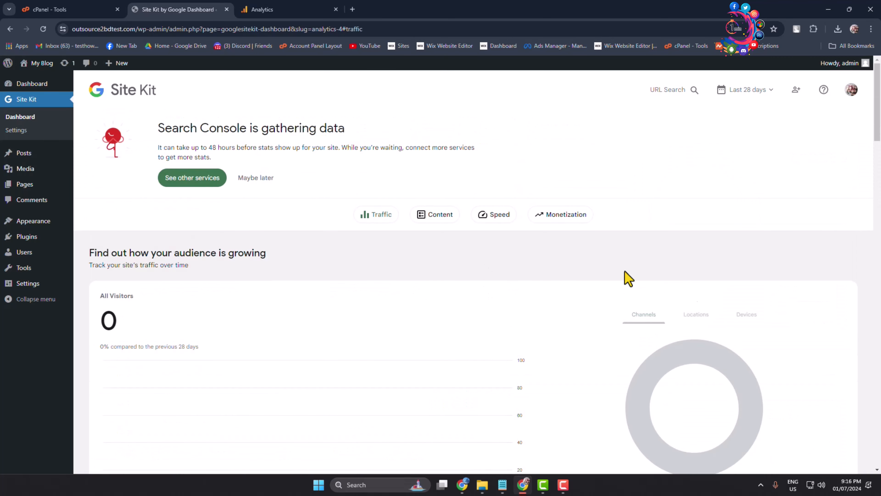
Open the Site Kit dashboard from the WordPress admin and examine the visitor and search traffic reports.
{"action": "scroll", "coordinate": [628, 278], "scroll_direction": "down", "scroll_amount": 4}
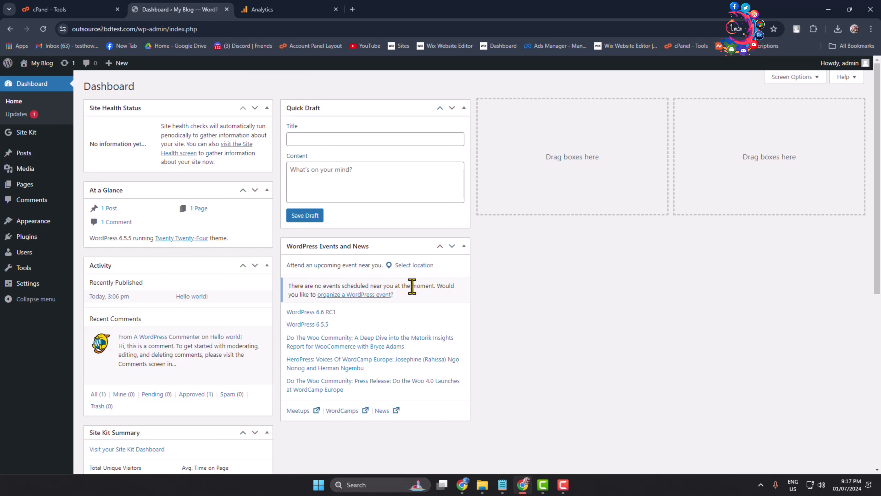
{"action": "left_click", "coordinate": [23, 137]}
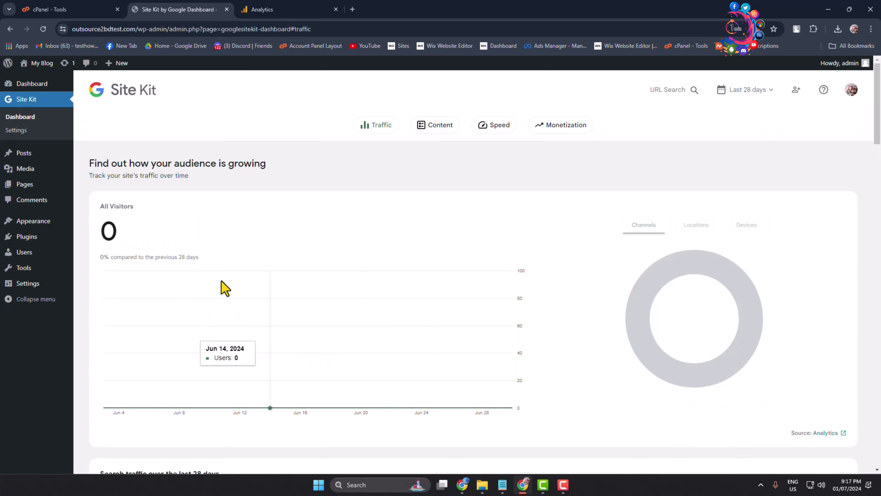
{"action": "scroll", "coordinate": [338, 274], "scroll_direction": "down", "scroll_amount": 13}
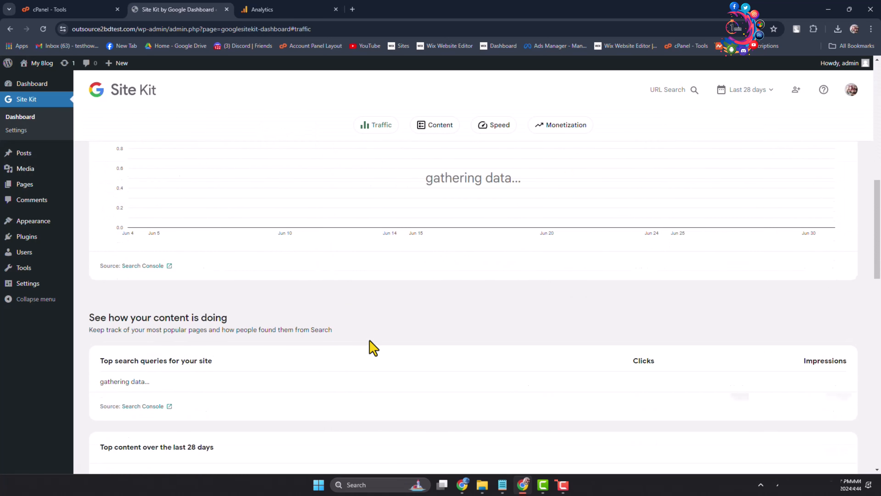
{"action": "scroll", "coordinate": [370, 341], "scroll_direction": "up", "scroll_amount": 12}
{"action": "scroll", "coordinate": [370, 341], "scroll_direction": "up", "scroll_amount": 1}
{"action": "scroll", "coordinate": [348, 364], "scroll_direction": "down", "scroll_amount": 2}
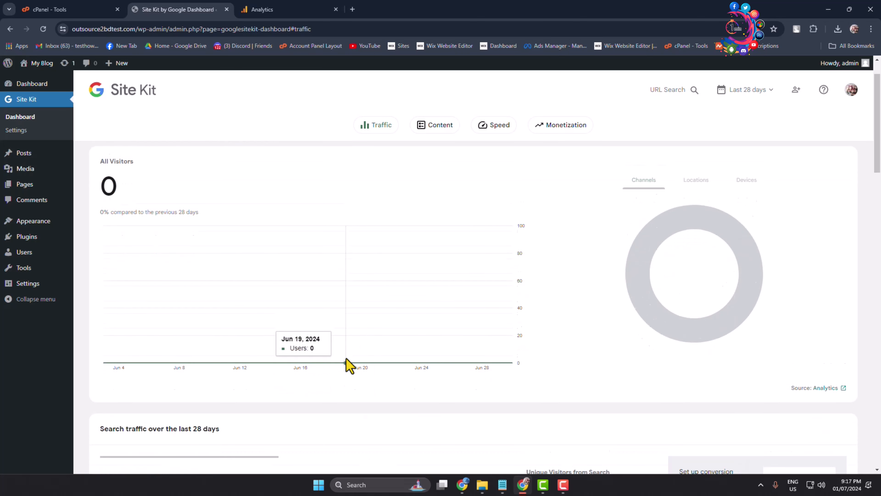
{"action": "scroll", "coordinate": [580, 291], "scroll_direction": "up", "scroll_amount": 2}
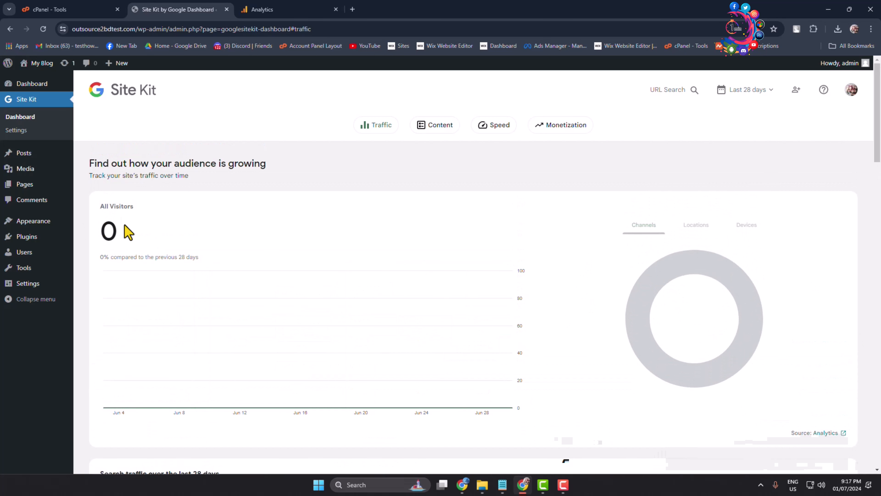
{"action": "scroll", "coordinate": [264, 343], "scroll_direction": "down", "scroll_amount": 7}
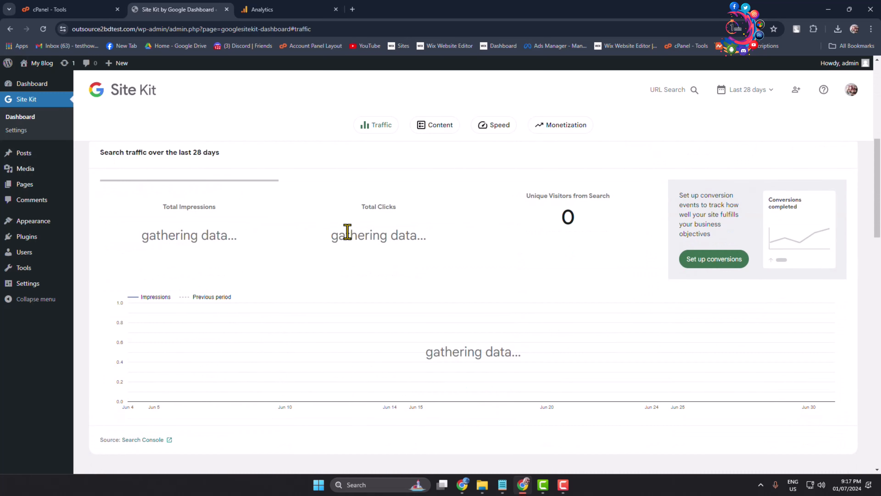
{"action": "scroll", "coordinate": [183, 266], "scroll_direction": "up", "scroll_amount": 6}
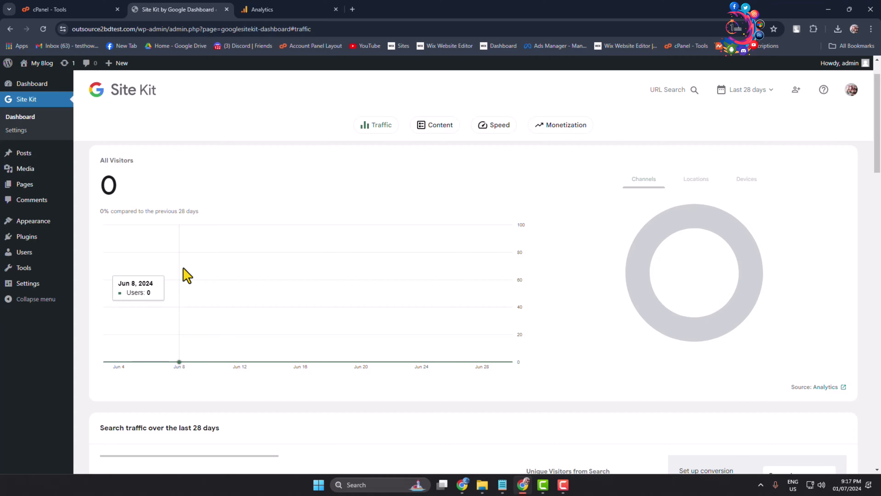
{"action": "scroll", "coordinate": [186, 276], "scroll_direction": "up", "scroll_amount": 1}
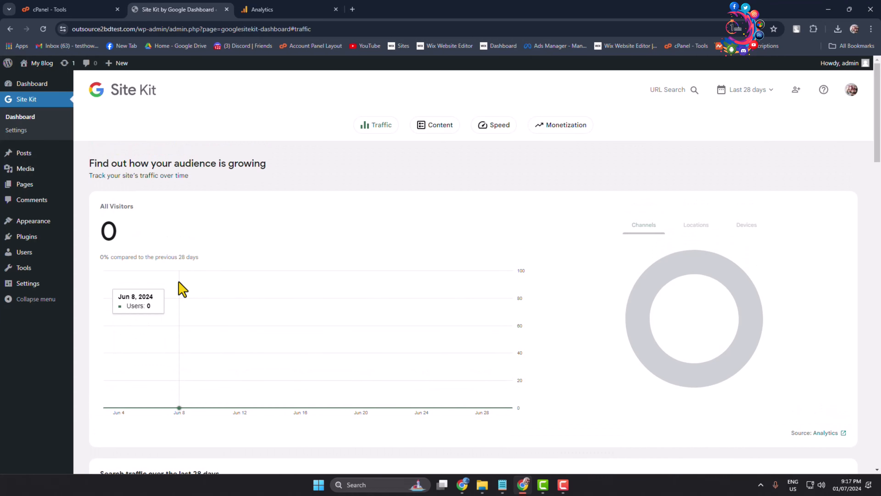
View the Content, Speed and Monetization sections of the Site Kit dashboard.
{"action": "left_click", "coordinate": [434, 129]}
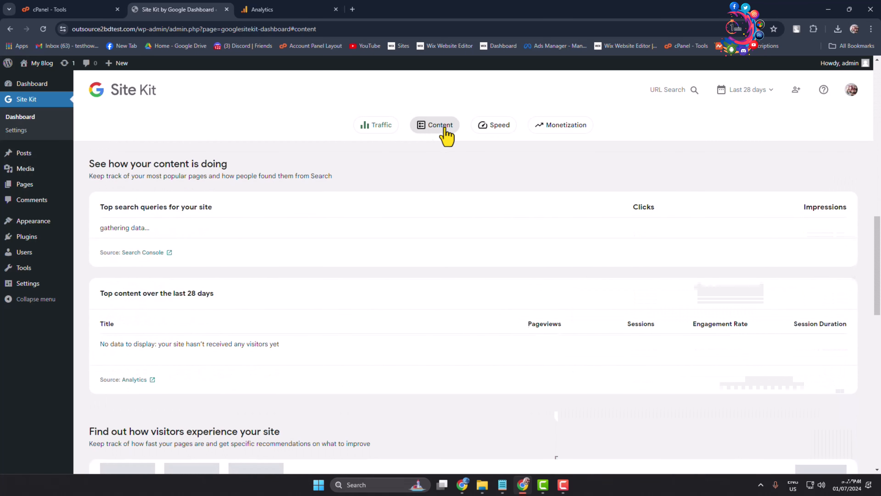
{"action": "left_click", "coordinate": [490, 129]}
{"action": "left_click", "coordinate": [544, 129]}
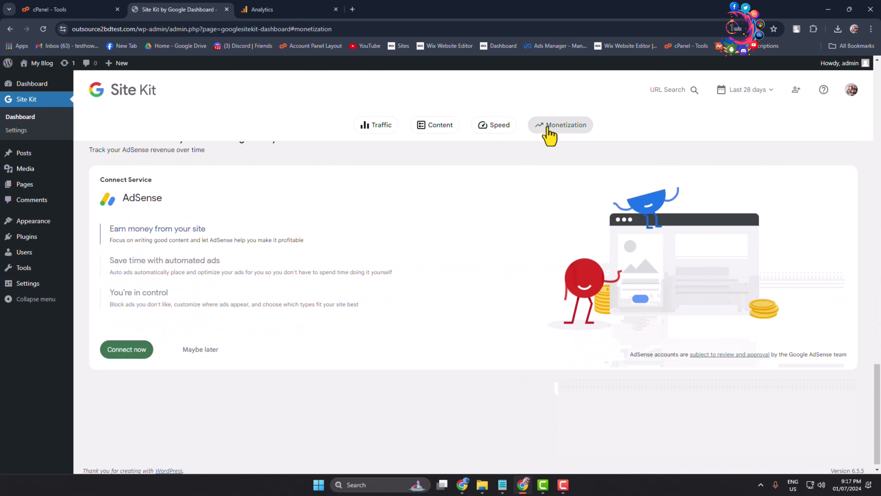